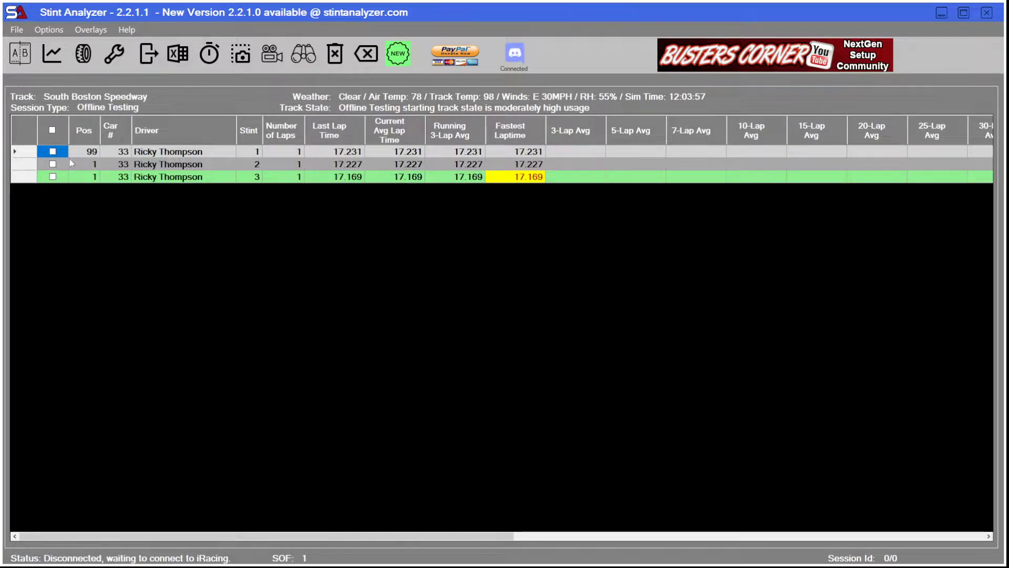
View the car setup saved with stint 1 and close its parameter list.
left_click(164, 154)
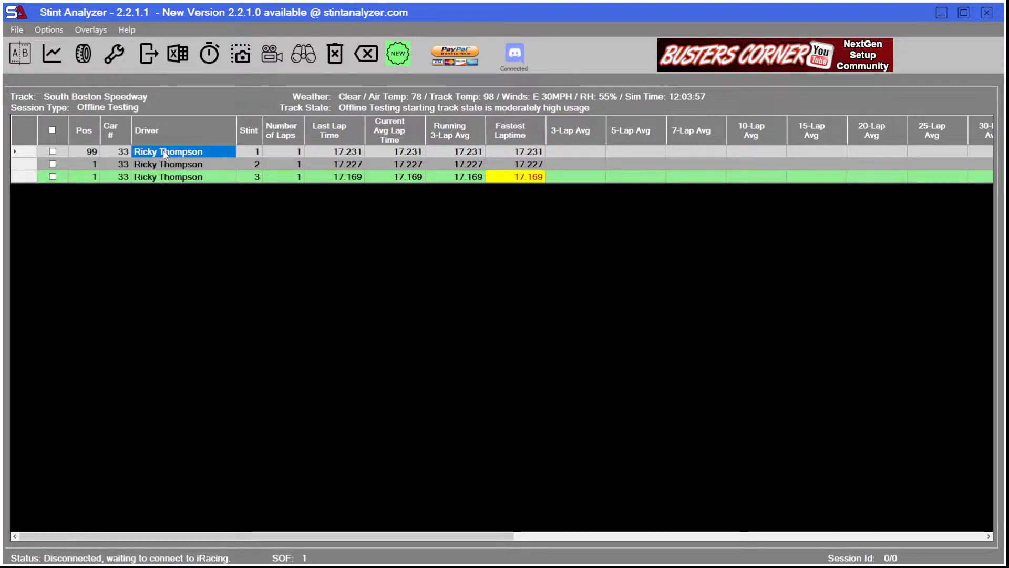
right_click(163, 154)
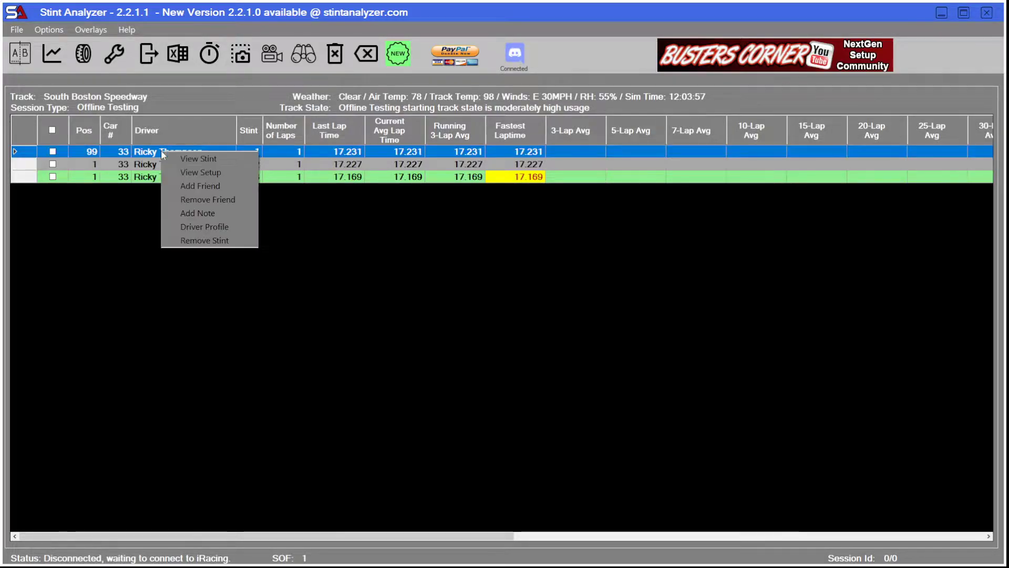
left_click(197, 172)
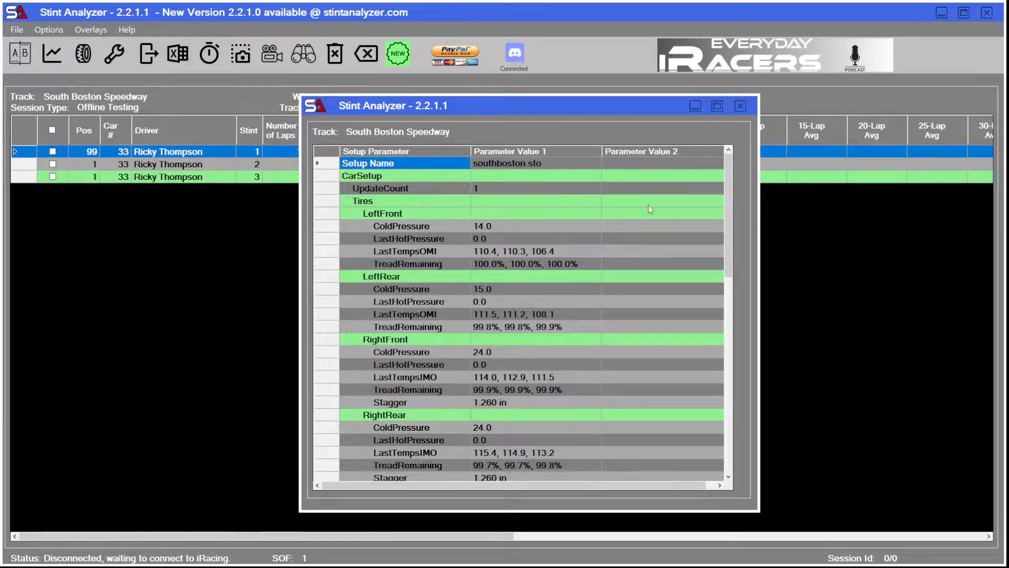
left_click(739, 105)
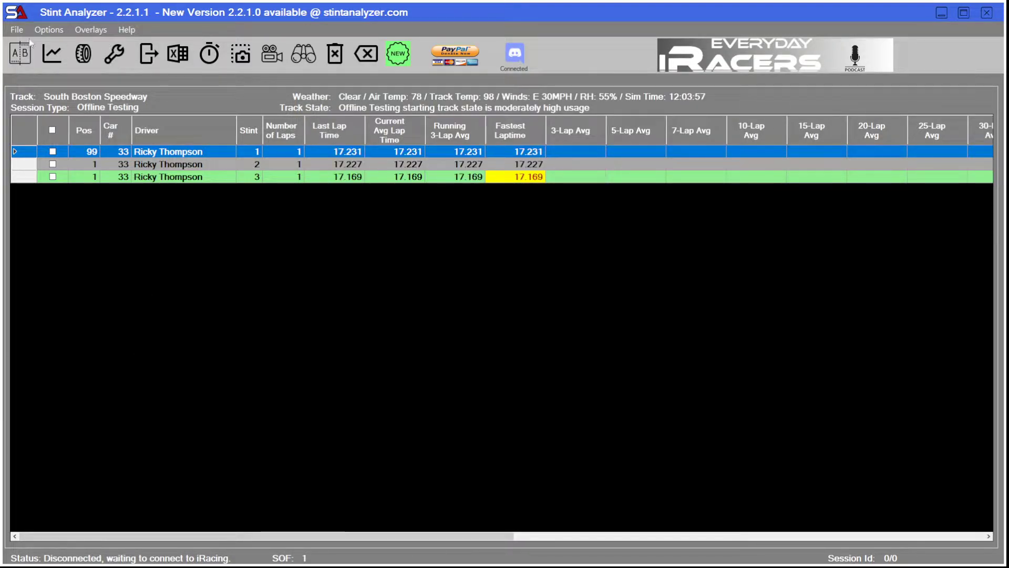
Open the Stint Analyzer configuration's export options and reveal, then mask again, the password for saved setups.
left_click(43, 29)
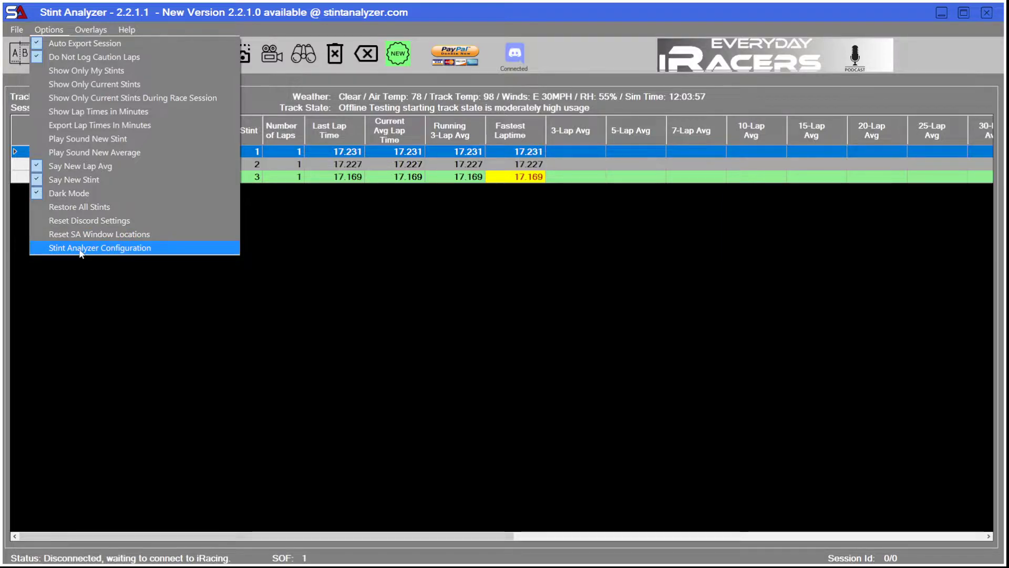
left_click(79, 250)
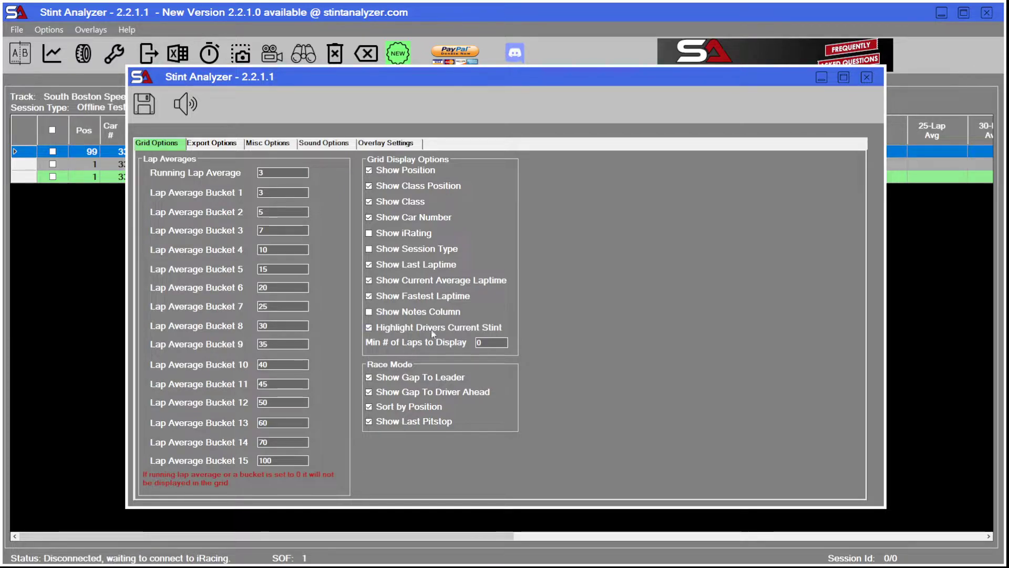
left_click(207, 142)
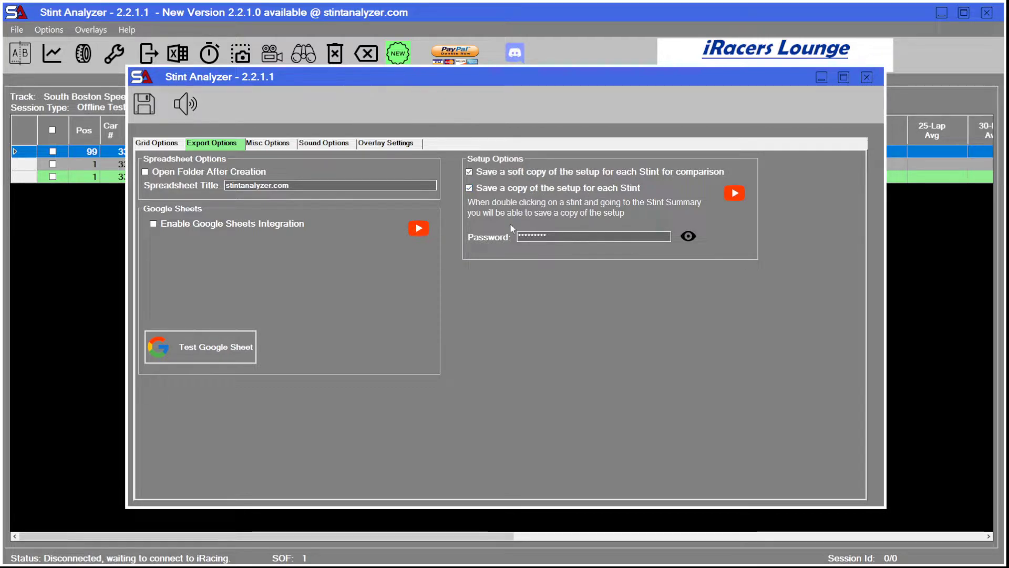
left_click(690, 237)
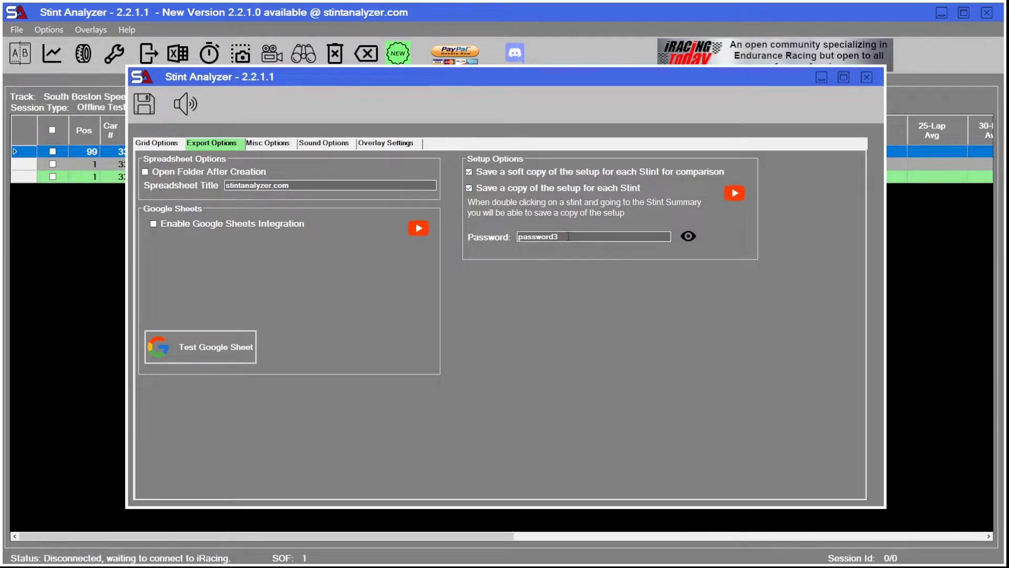
left_click(689, 237)
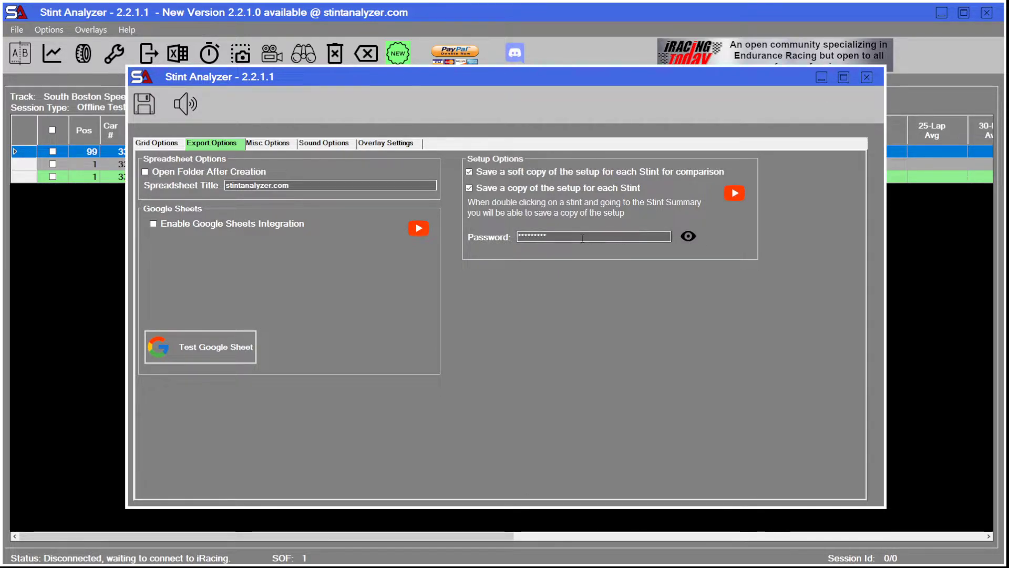
left_click(688, 237)
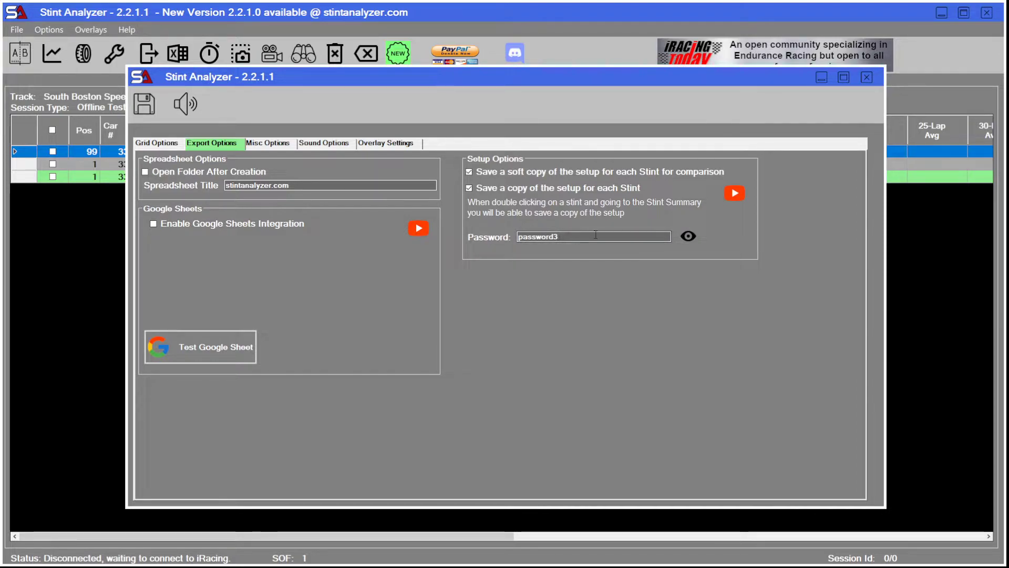
left_click(688, 236)
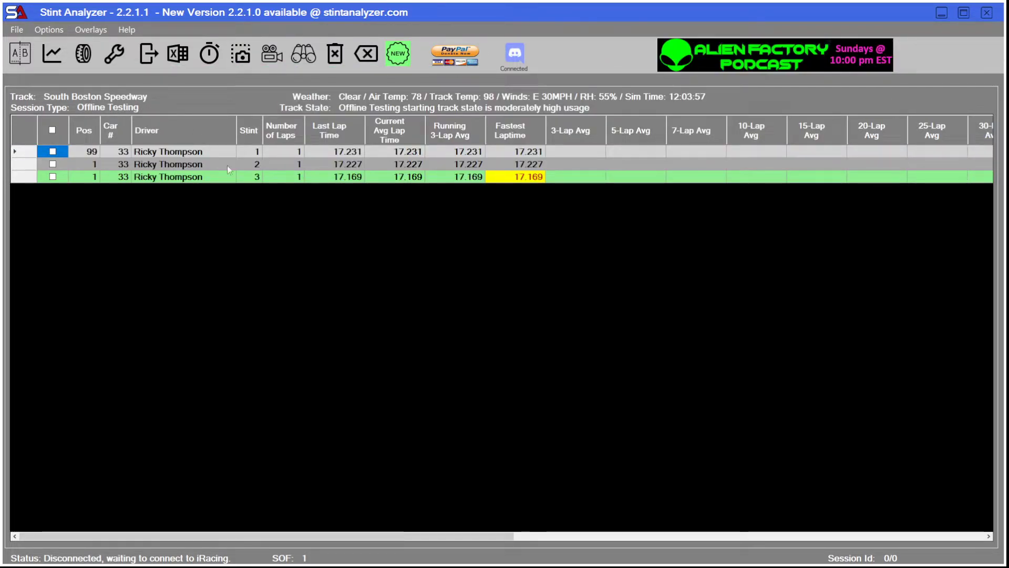
Open the setup of stint 1 again to check its access without a password, and close it.
left_click(155, 152)
right_click(155, 152)
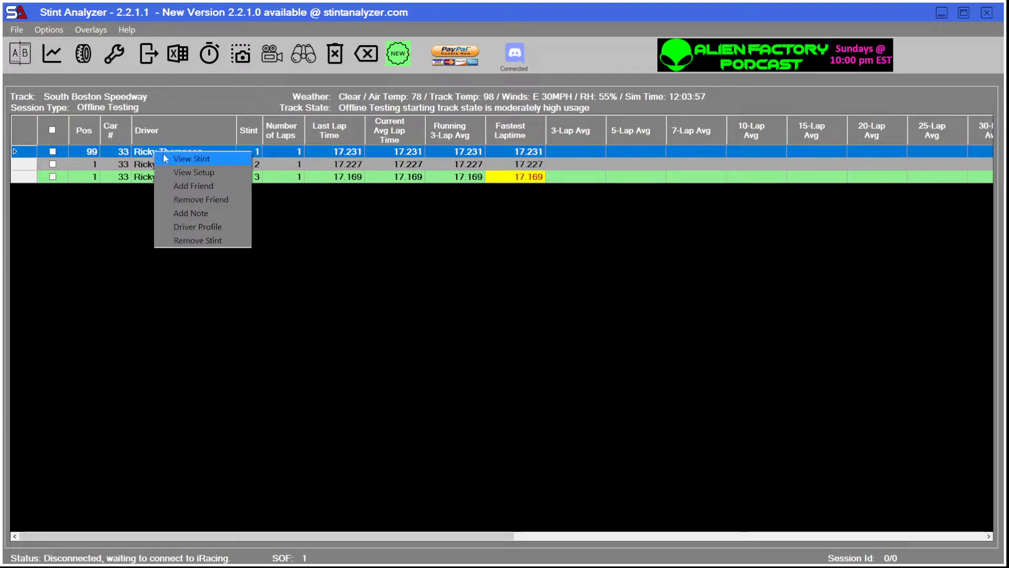
left_click(191, 172)
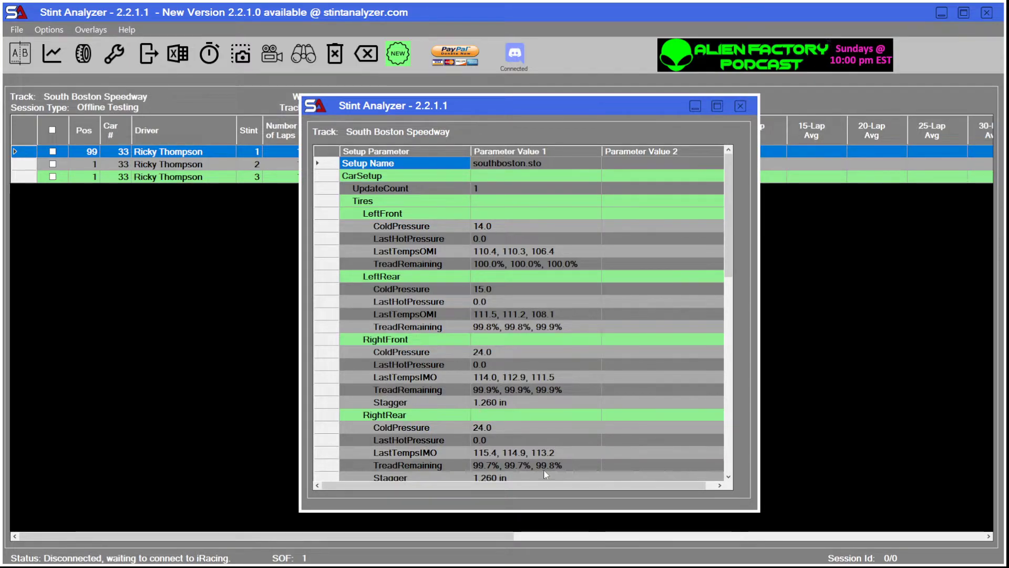
left_click(741, 107)
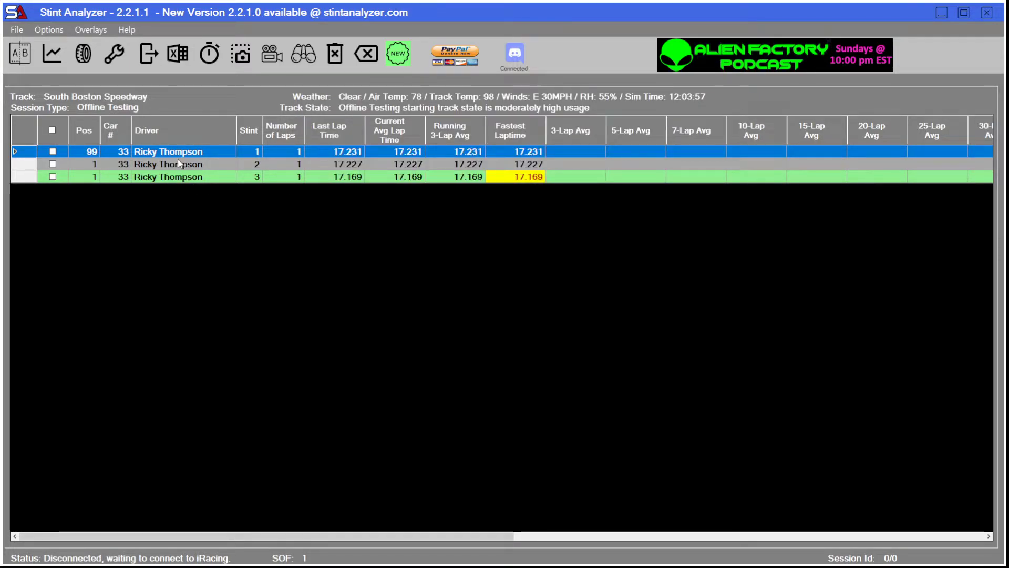
Open the password-protected setup of stint 2 by entering the setup password, and close its parameter list.
left_click(149, 165)
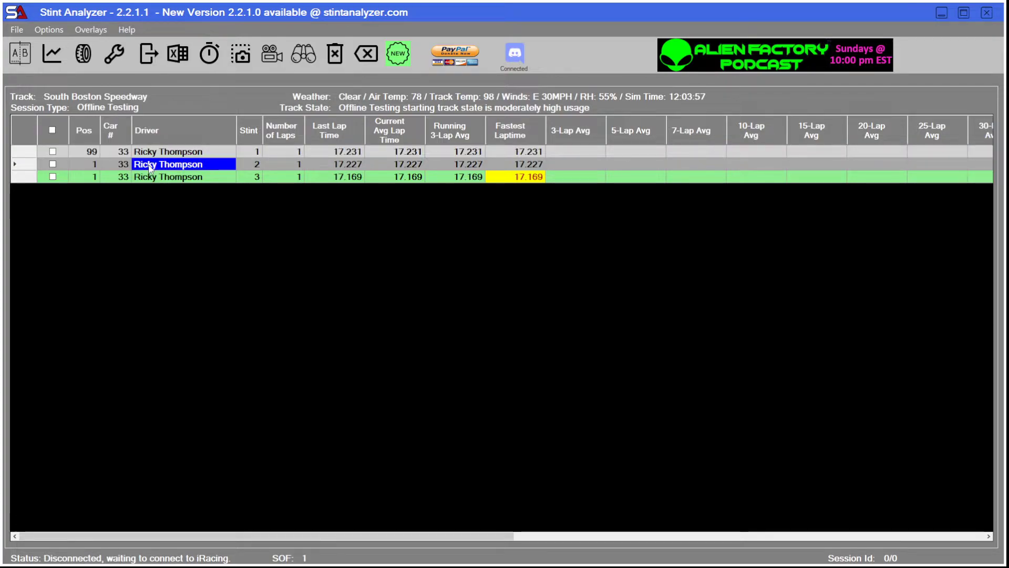
right_click(149, 165)
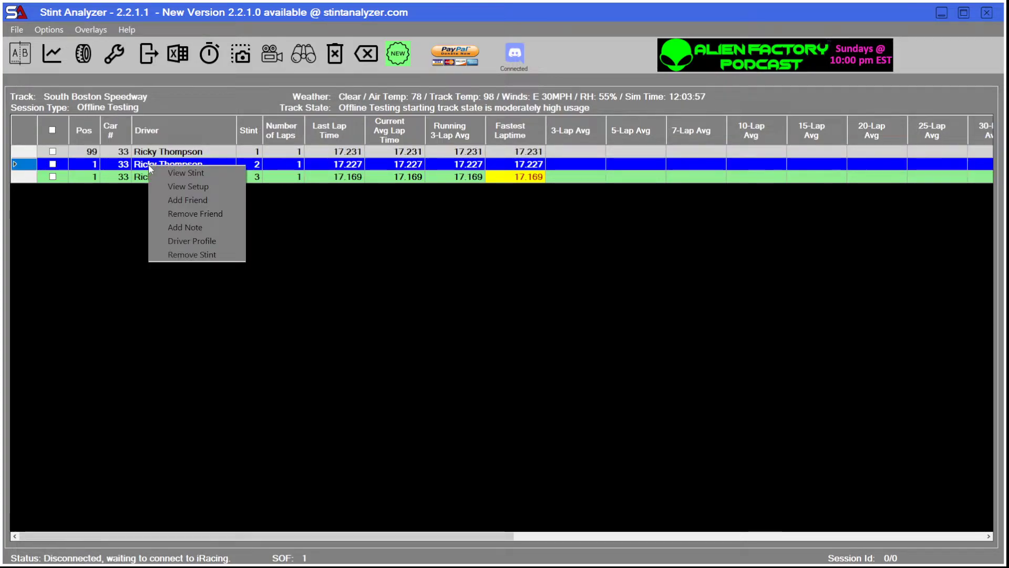
left_click(194, 184)
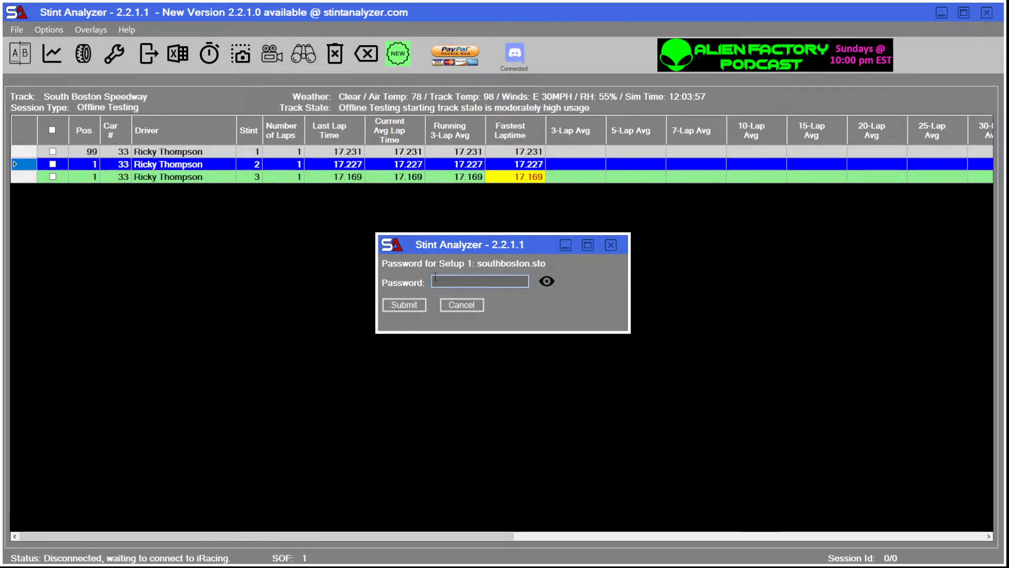
type("*********")
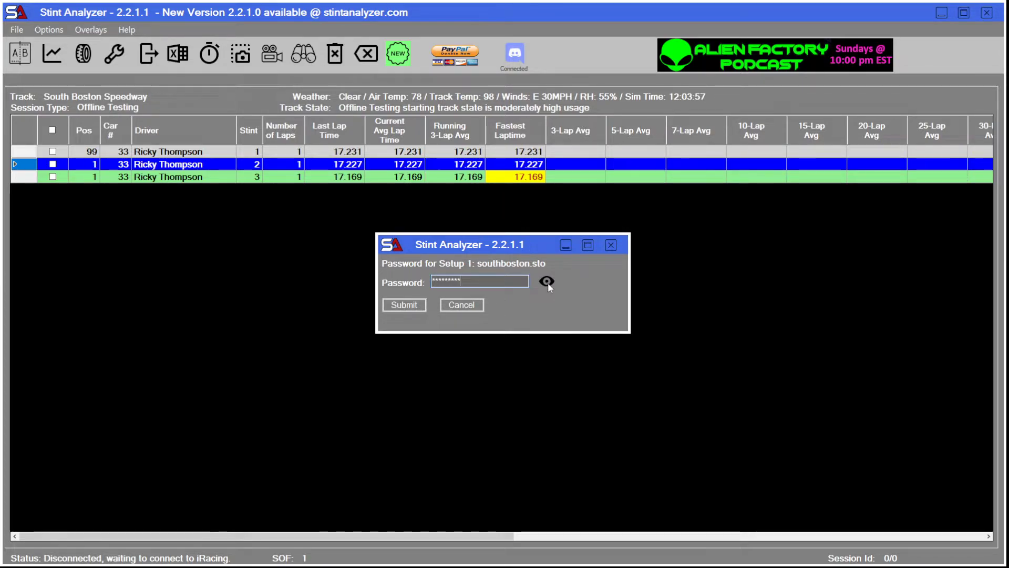
left_click(405, 305)
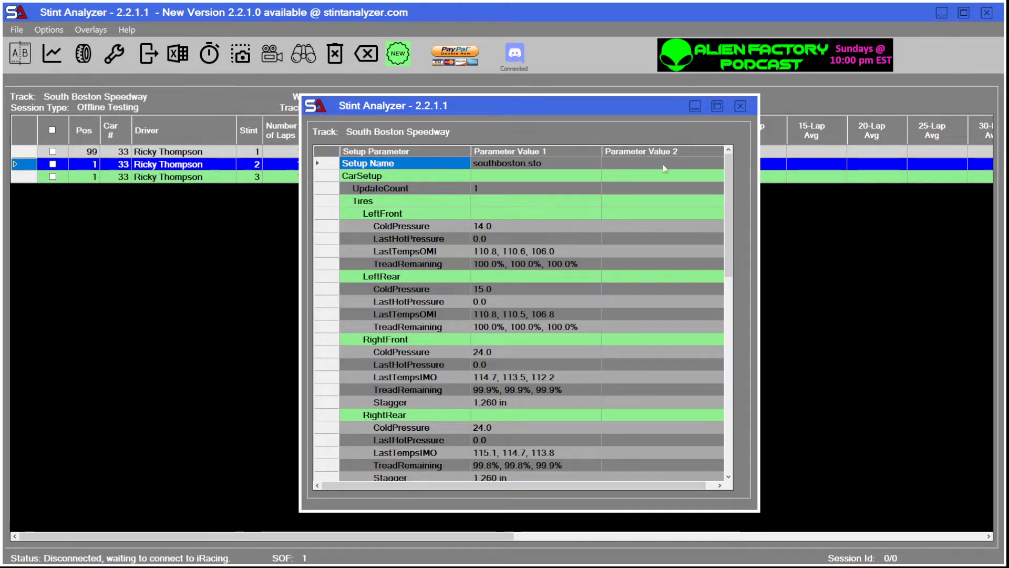
left_click(746, 108)
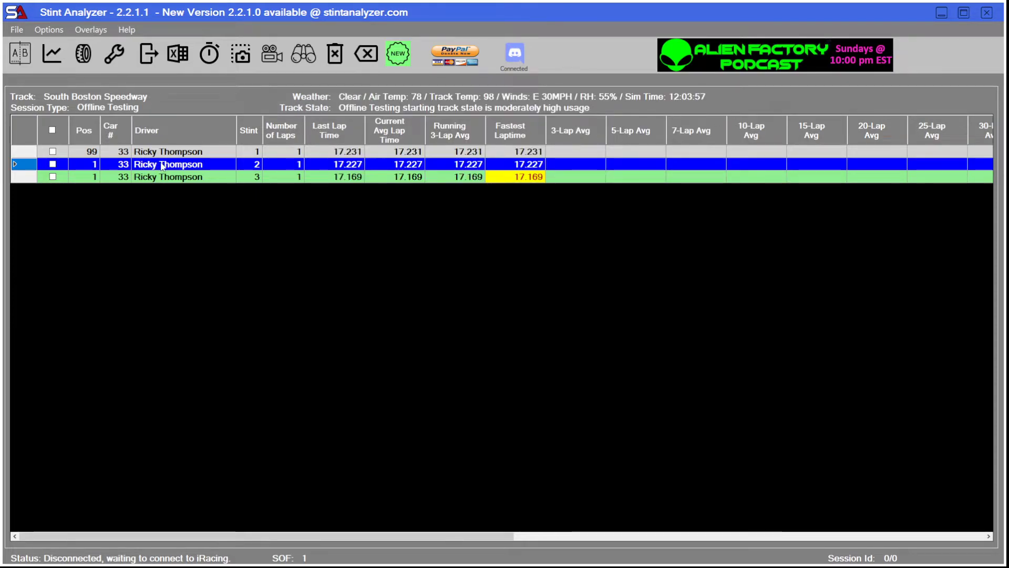
Try to open the setup of stint 2 with a different, shorter setup password, and cancel the password request.
right_click(162, 167)
left_click(193, 181)
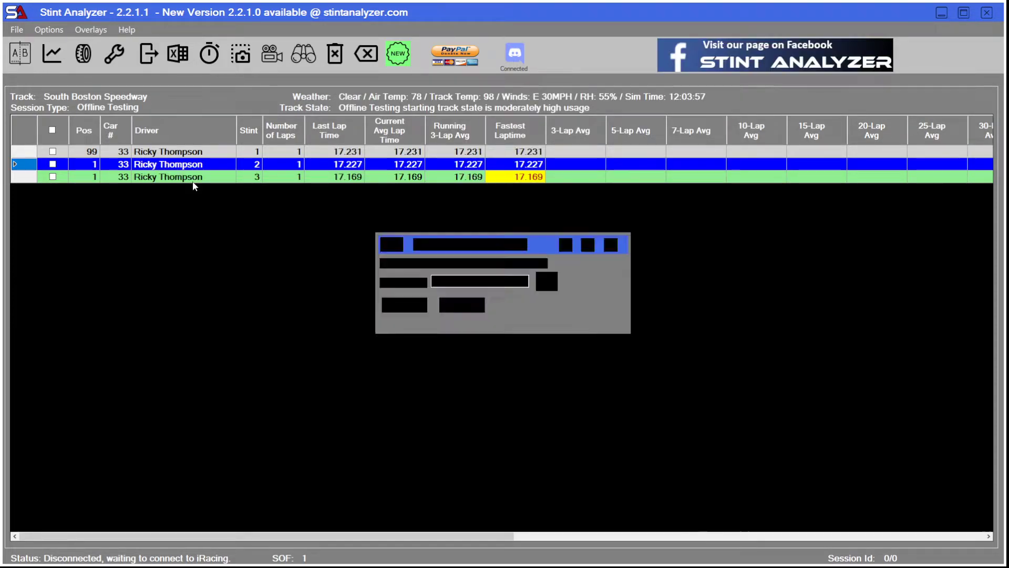
type("****")
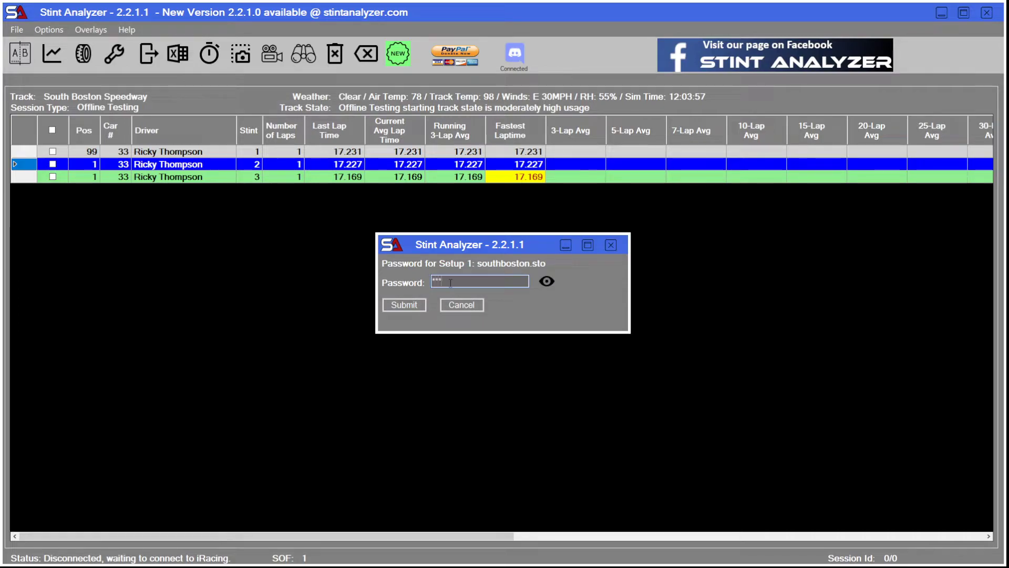
left_click(406, 305)
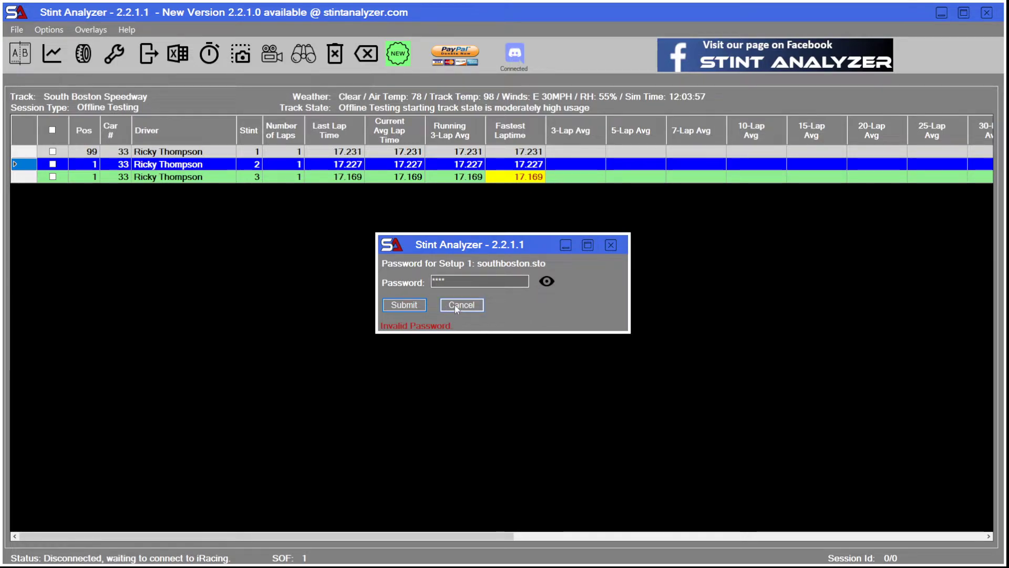
left_click(455, 305)
Compare the setups of stints 1 and 2, entering the password for Setup 2, and review the parameter differences.
left_click(53, 151)
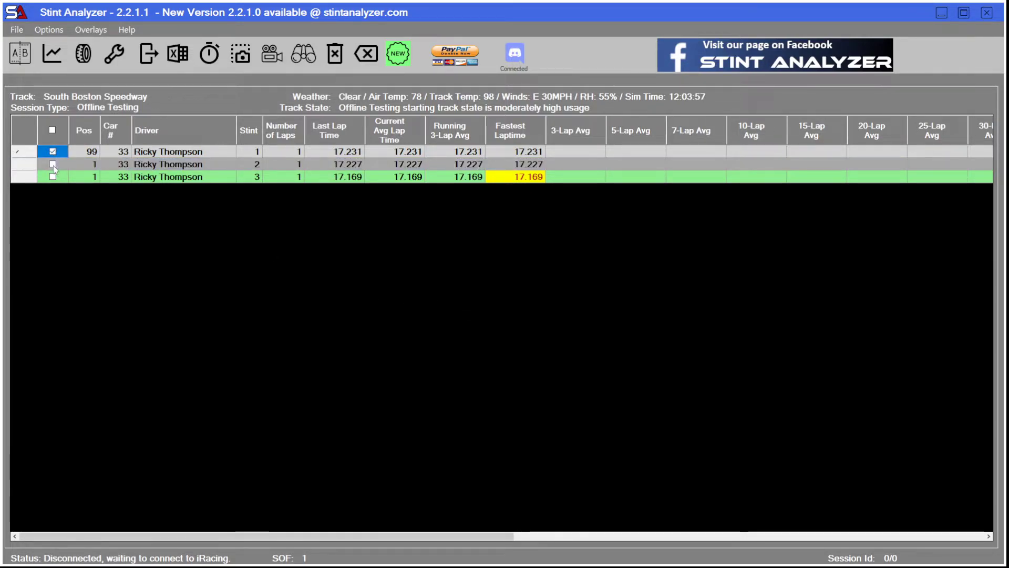
left_click(52, 164)
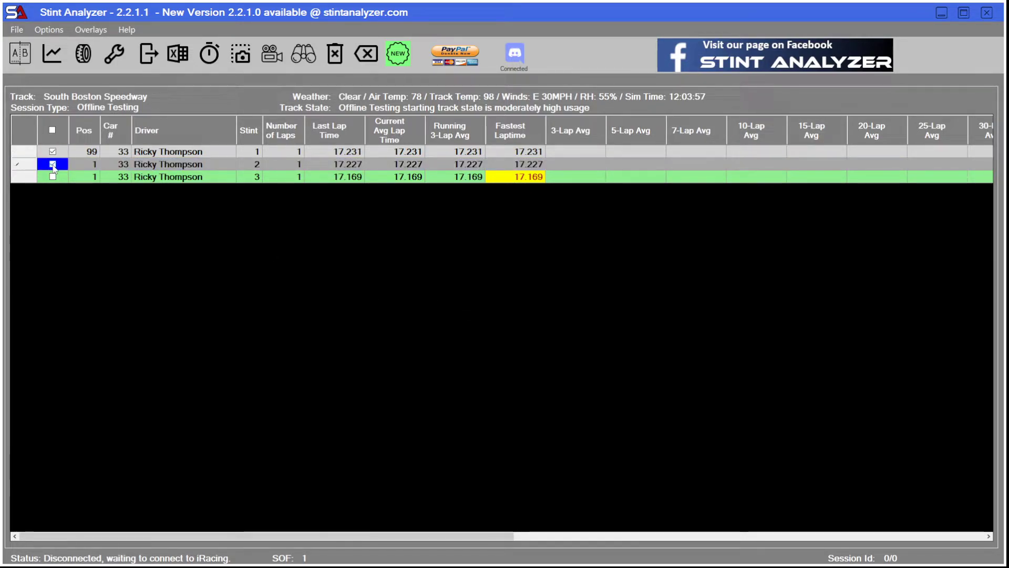
left_click(114, 53)
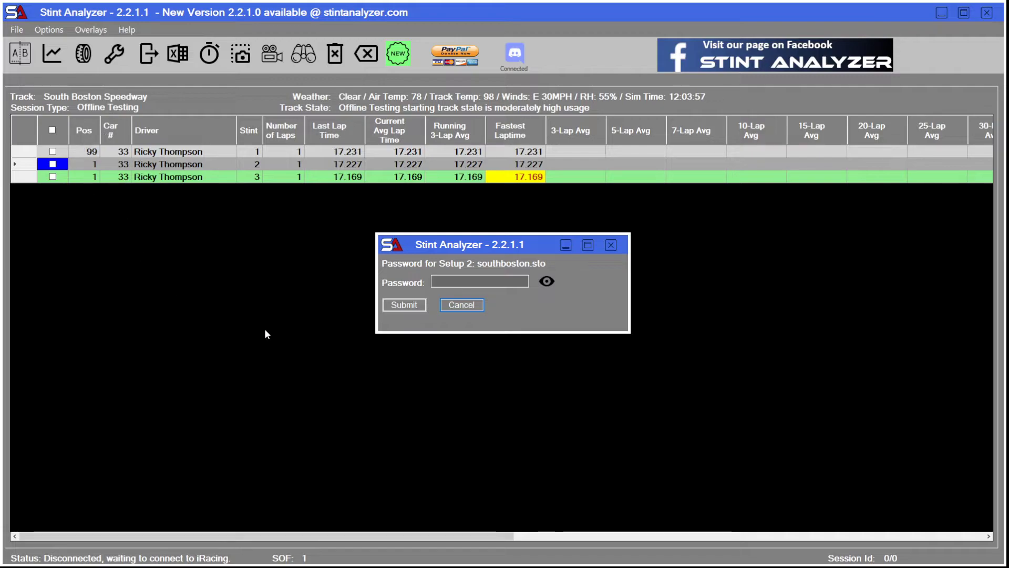
key("Tab")
type("********")
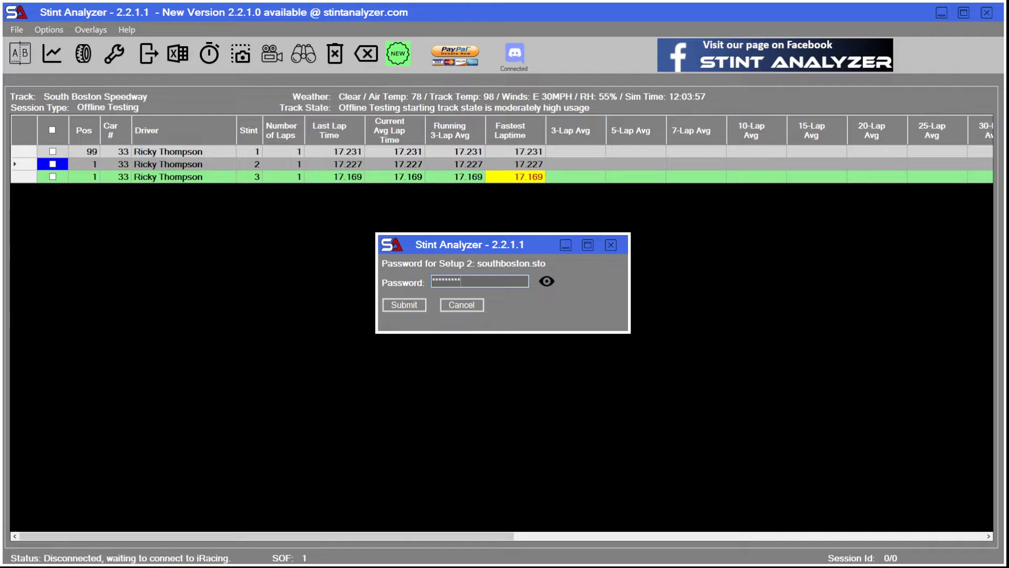
key("Return")
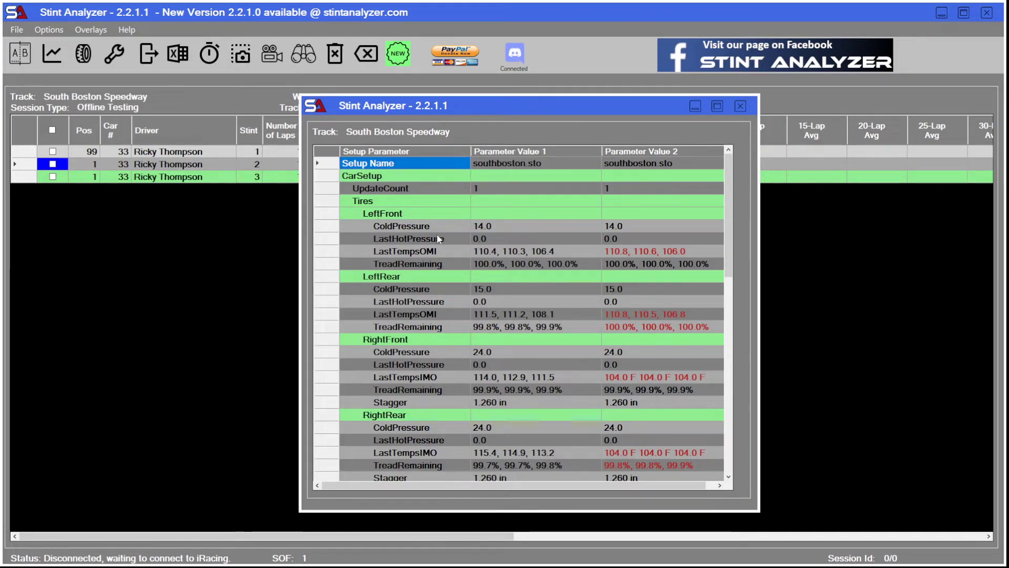
scroll(601, 354, "down", 15)
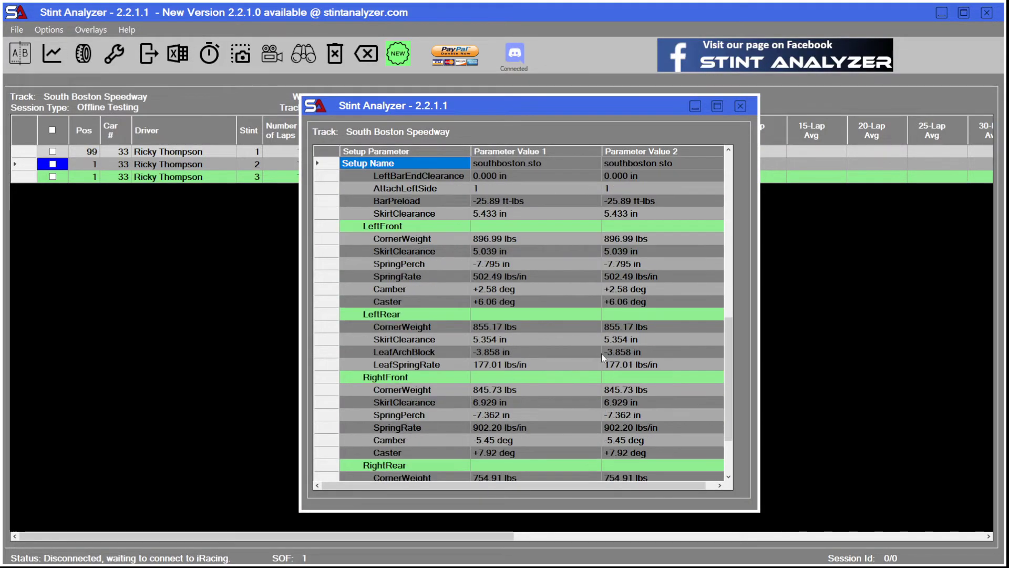
scroll(596, 353, "up", 15)
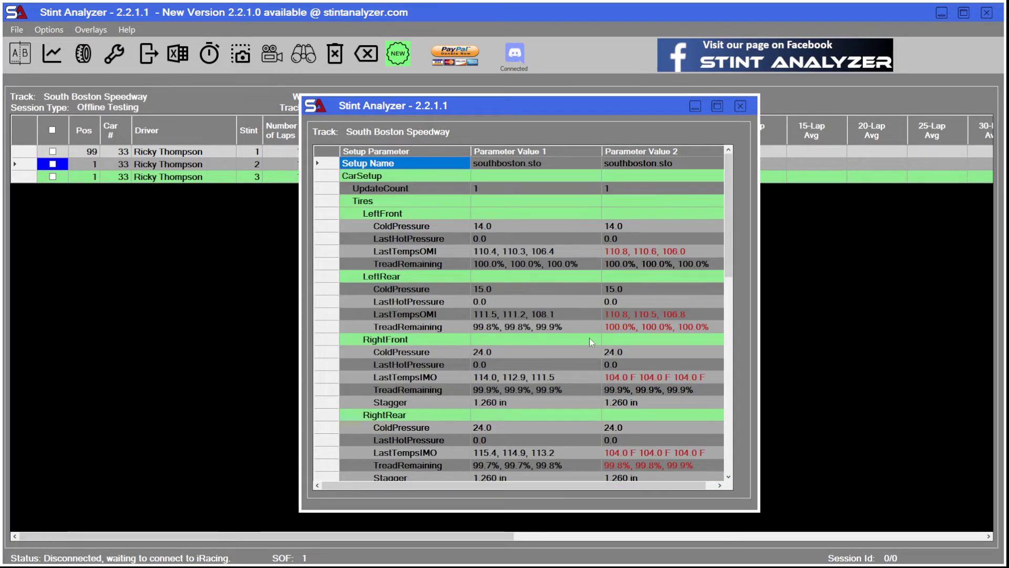
left_click(741, 106)
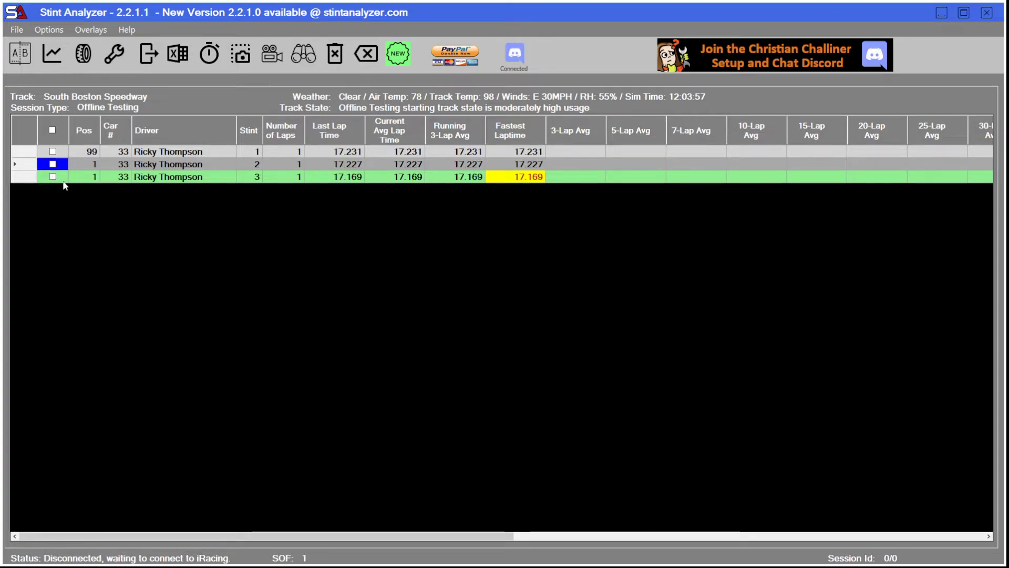
View the setup of stint 3, look through its tire and chassis parameters, and close it.
left_click(139, 178)
right_click(140, 178)
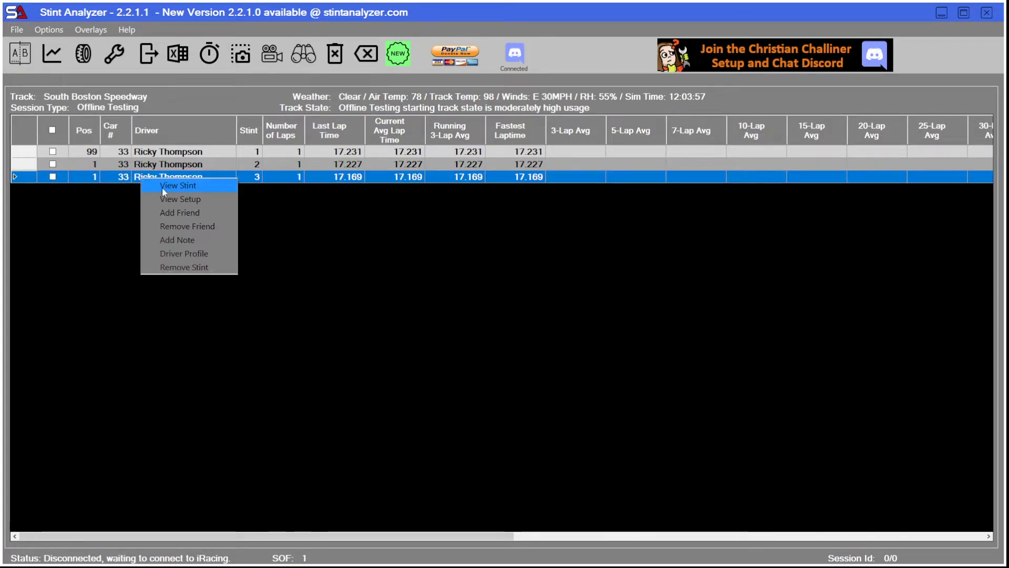
left_click(182, 199)
scroll(430, 324, "down", 7)
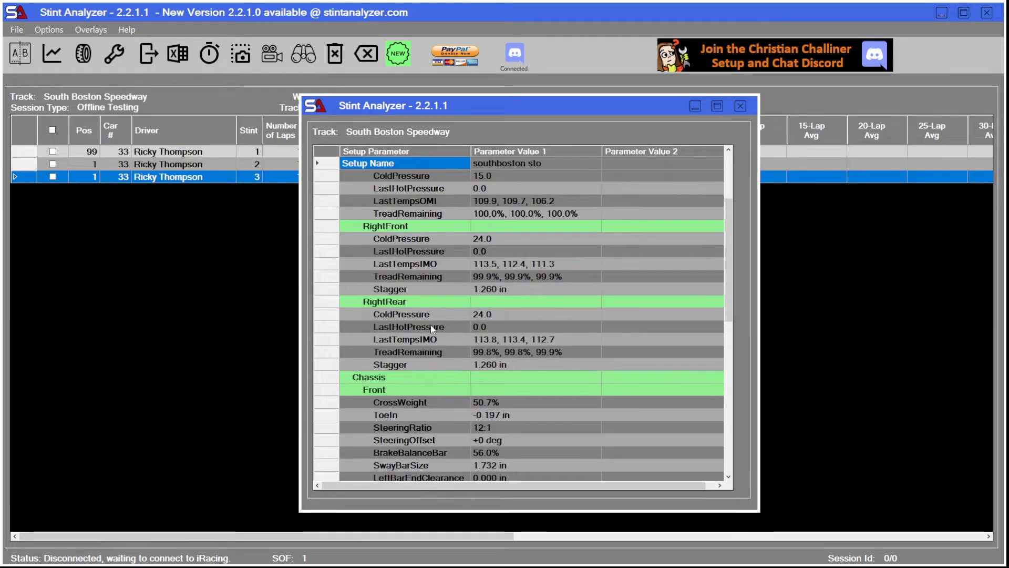
scroll(439, 335, "down", 5)
scroll(436, 336, "up", 12)
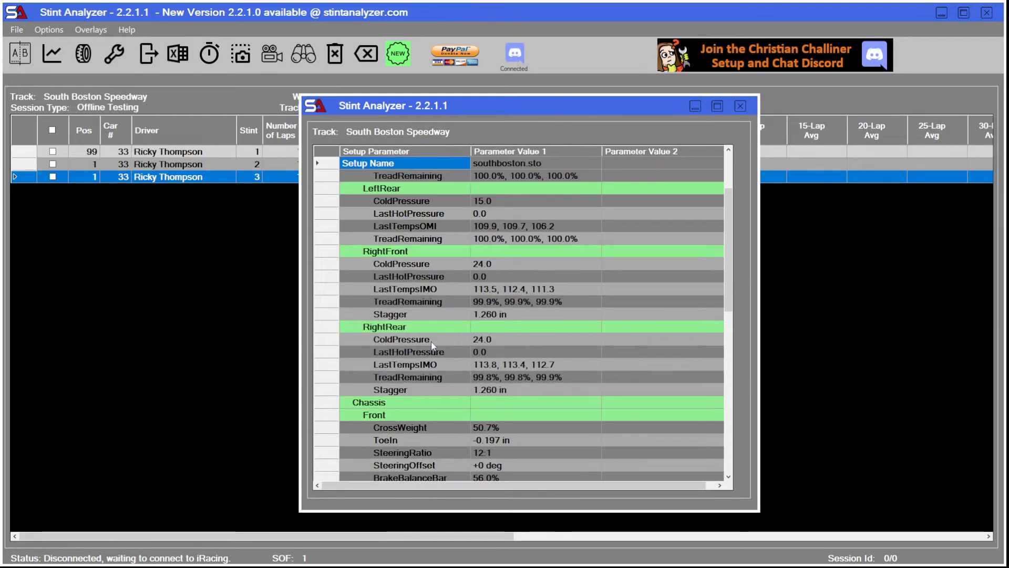
left_click(741, 106)
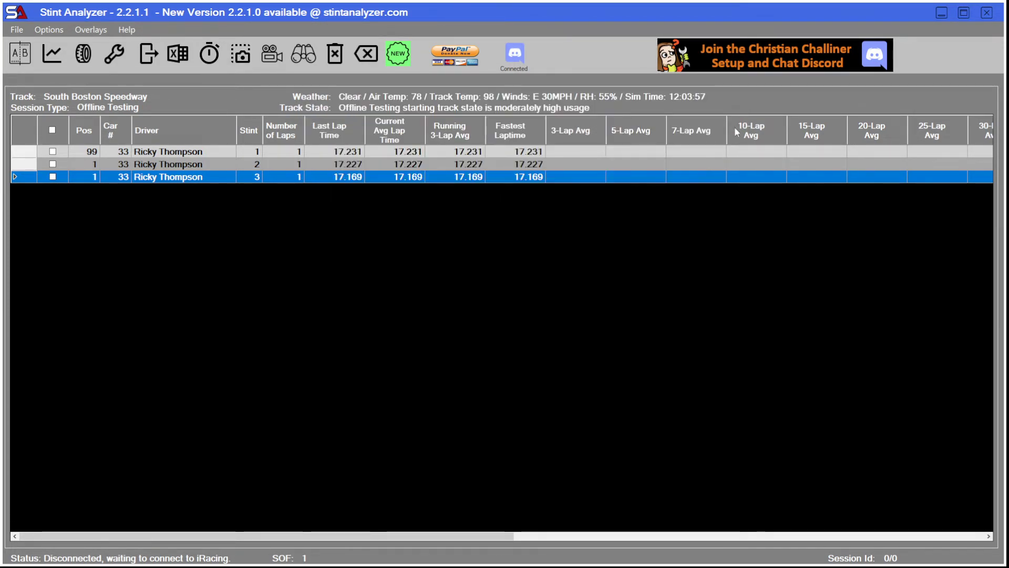
Open the Stint Analyzer configuration, review the setup saving and password options for export, and save the configuration.
left_click(49, 30)
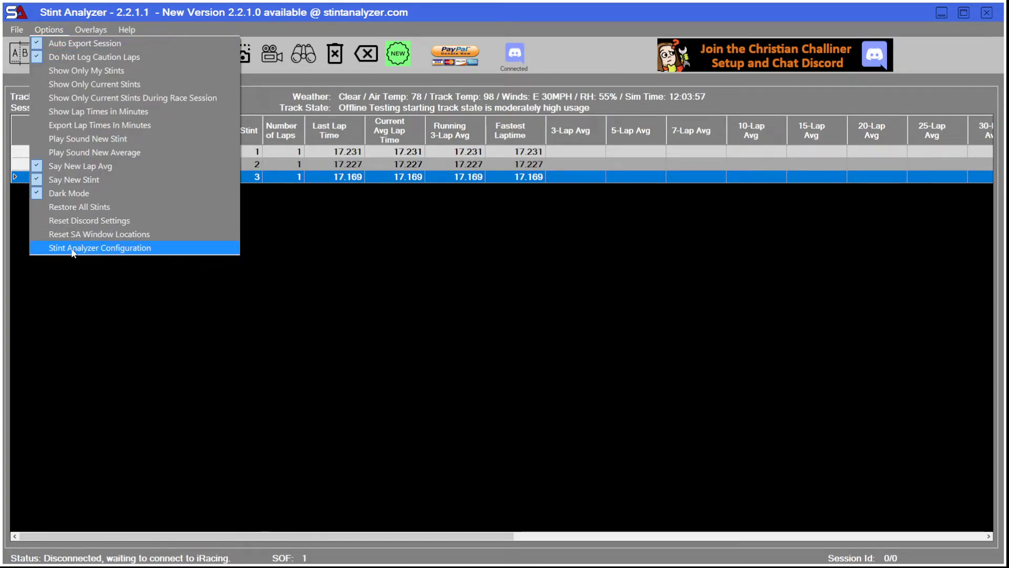
left_click(100, 247)
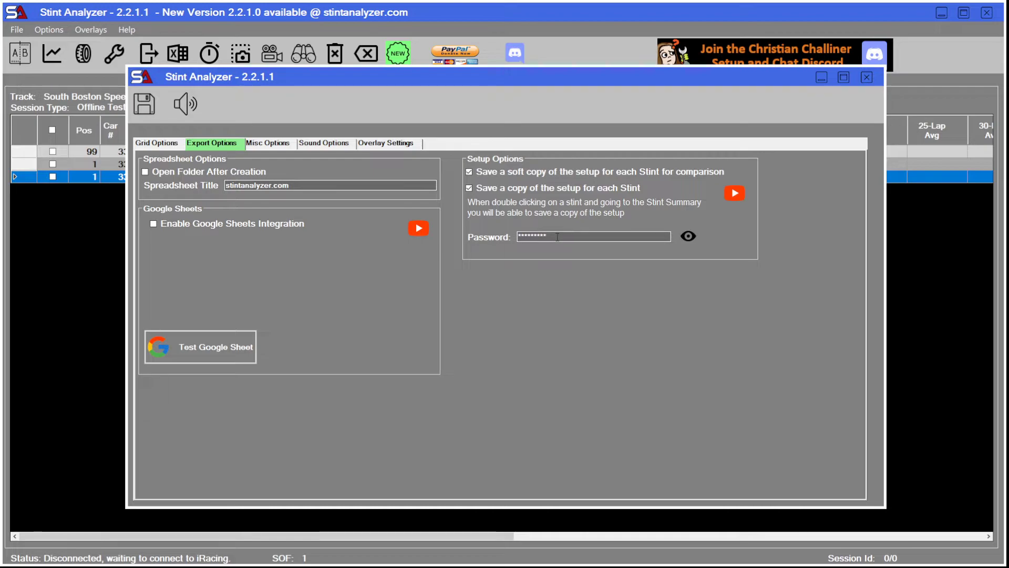
left_click(144, 104)
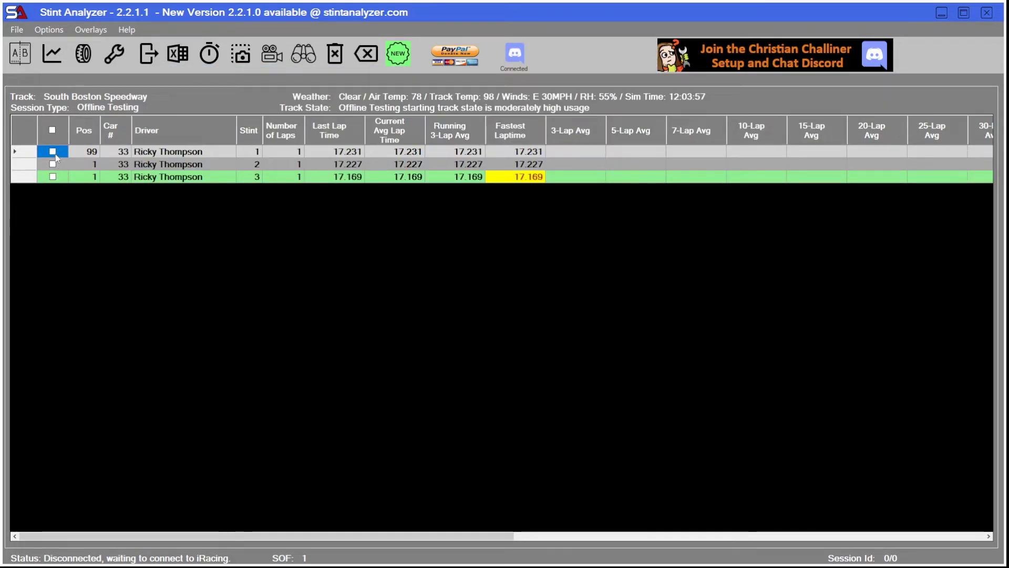
View the stint summary of stint 1 with its option for saving the setup, and close it.
left_click(166, 154)
double_click(166, 153)
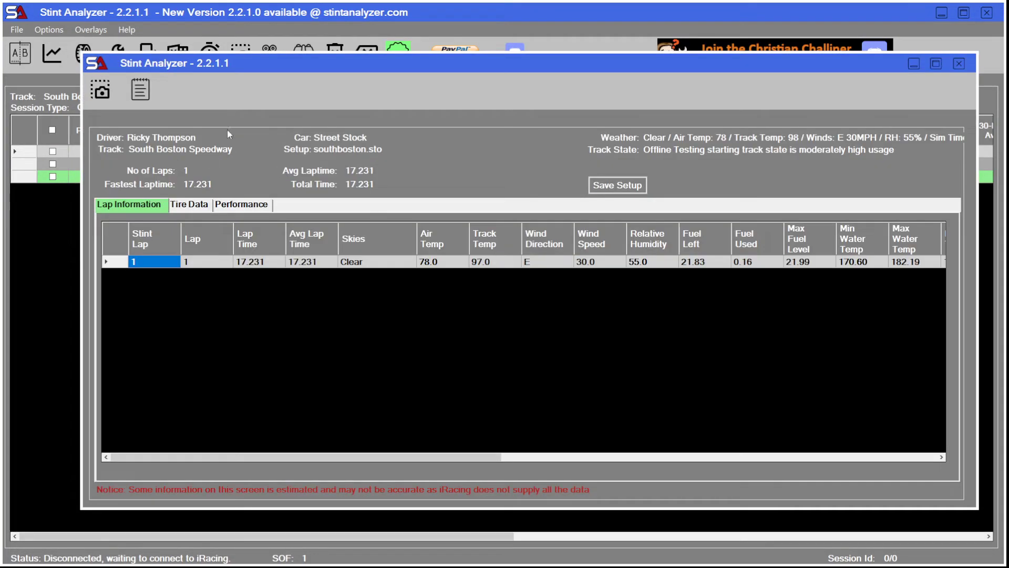
left_click(959, 66)
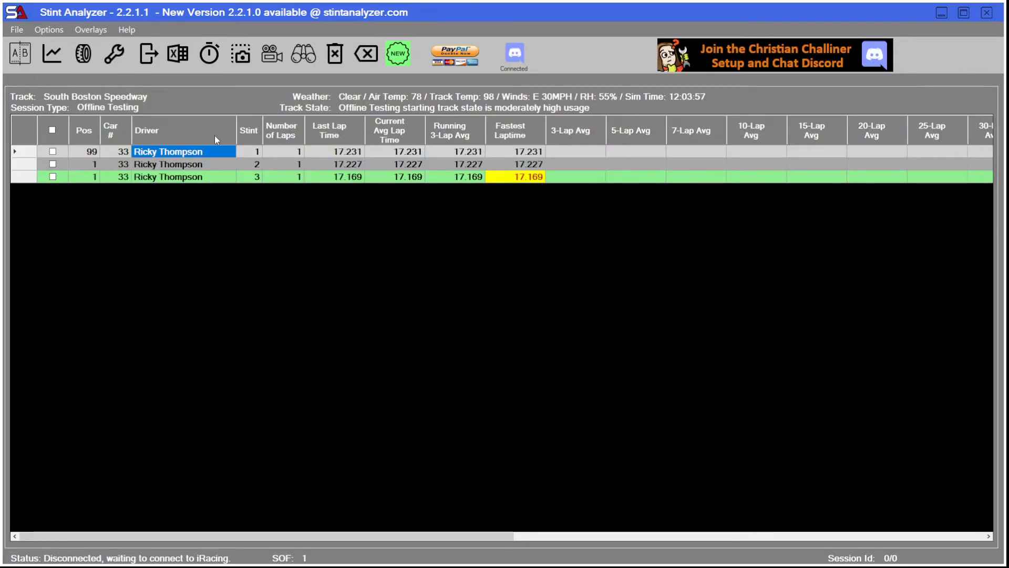
Save the setup of stint 2 from its stint summary as southboston.sto in the streetstock folder, replacing the existing file.
double_click(166, 165)
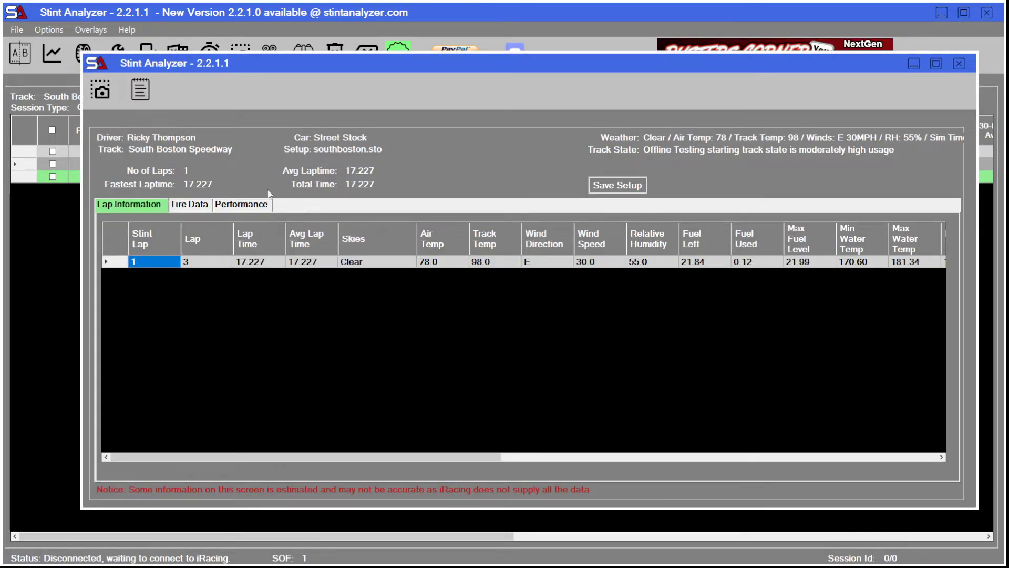
left_click(616, 186)
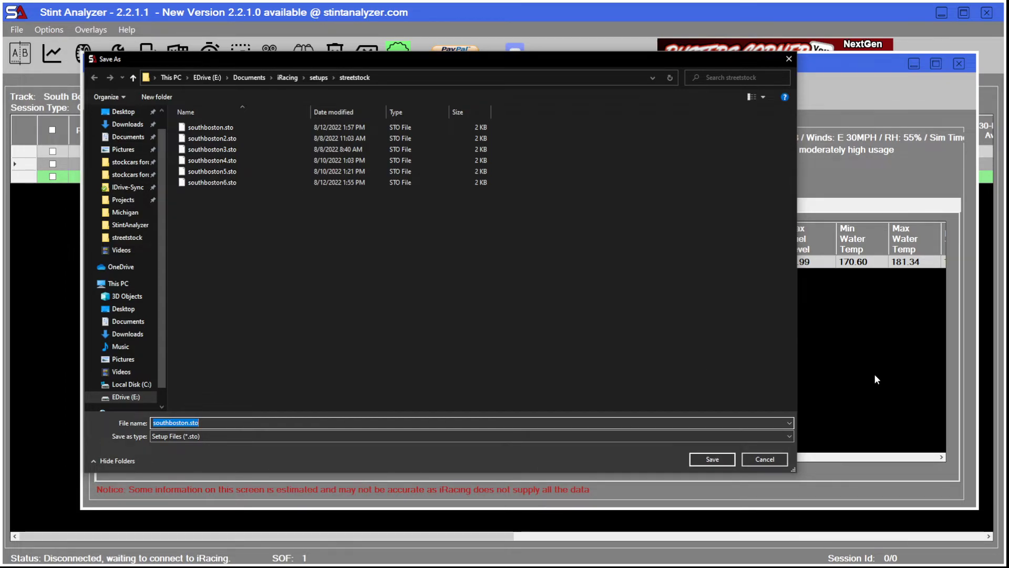
left_click(712, 461)
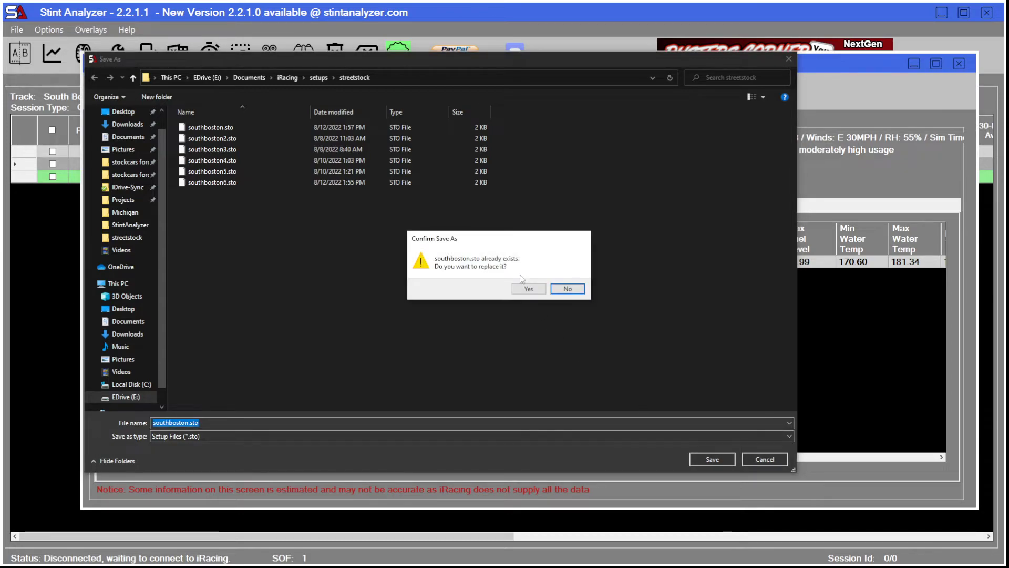
left_click(527, 291)
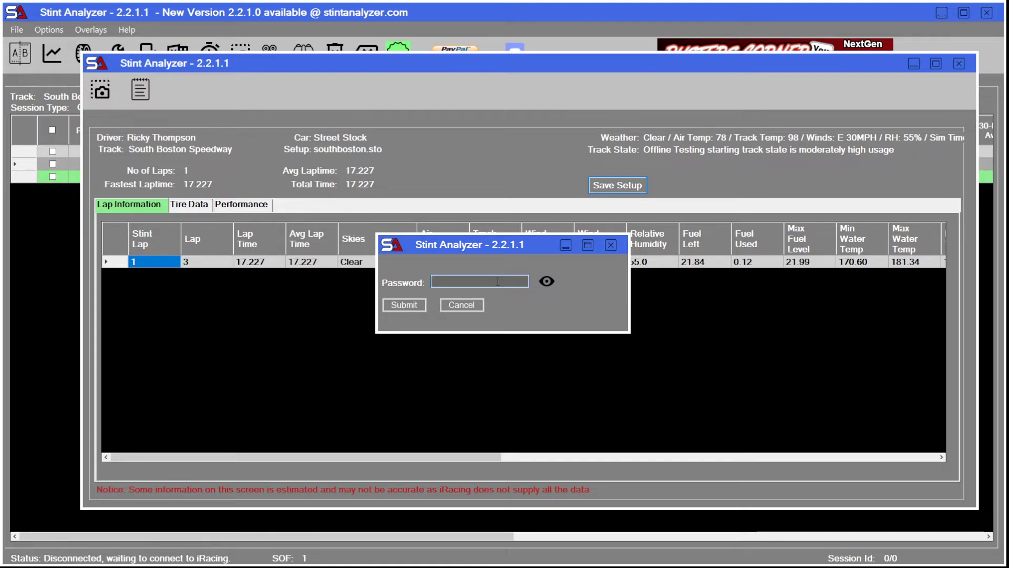
Try a short password for saving the protected setup, replace it with the full setup password, submit it, and acknowledge the save.
type("****")
left_click(405, 306)
left_click_drag(456, 282, 421, 281)
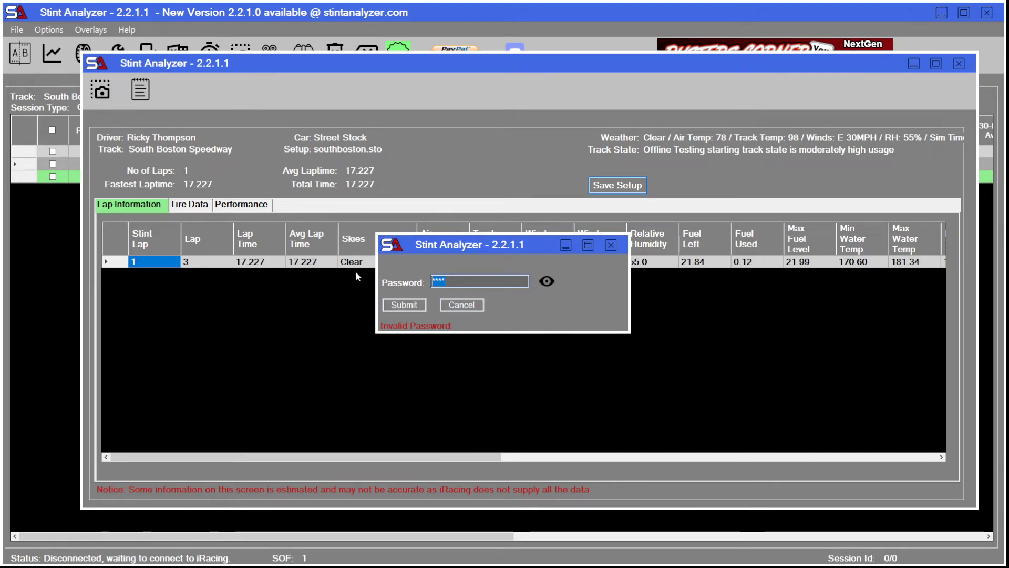
type("********")
key("BackSpace")
key("BackSpace")
key("BackSpace")
key("BackSpace")
key("BackSpace")
key("BackSpace")
key("BackSpace")
key("BackSpace")
type("****")
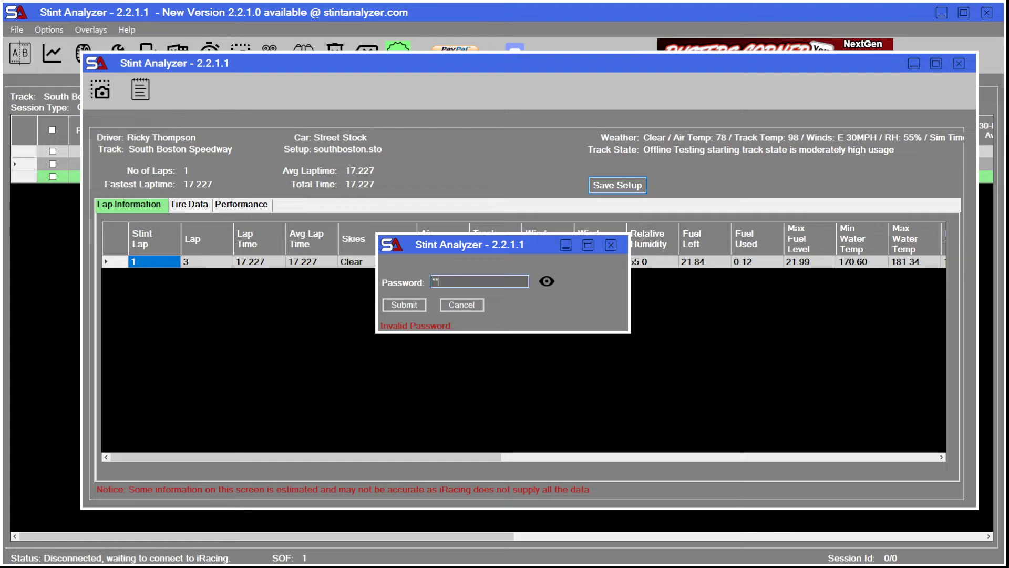
type("*****")
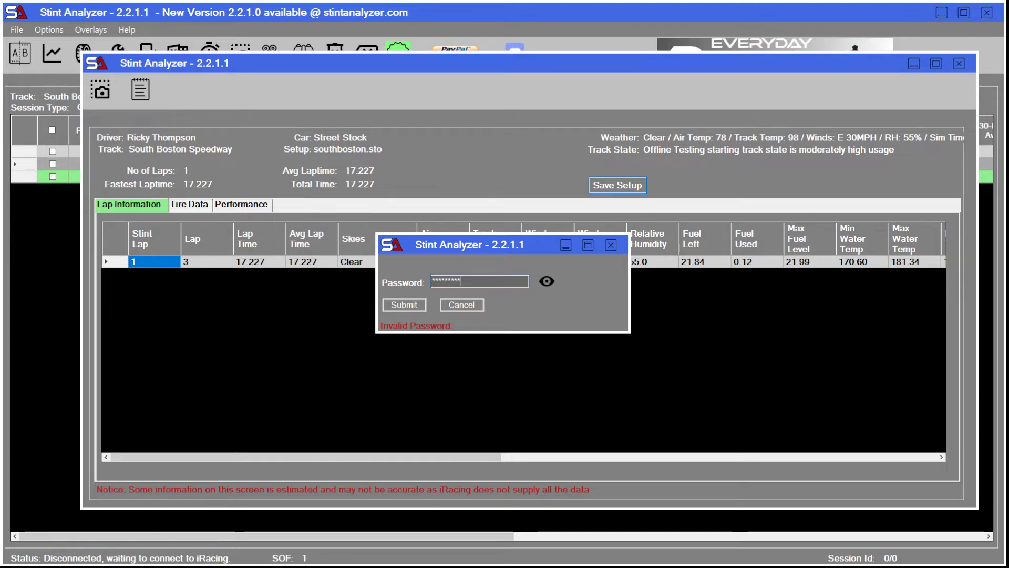
left_click(414, 304)
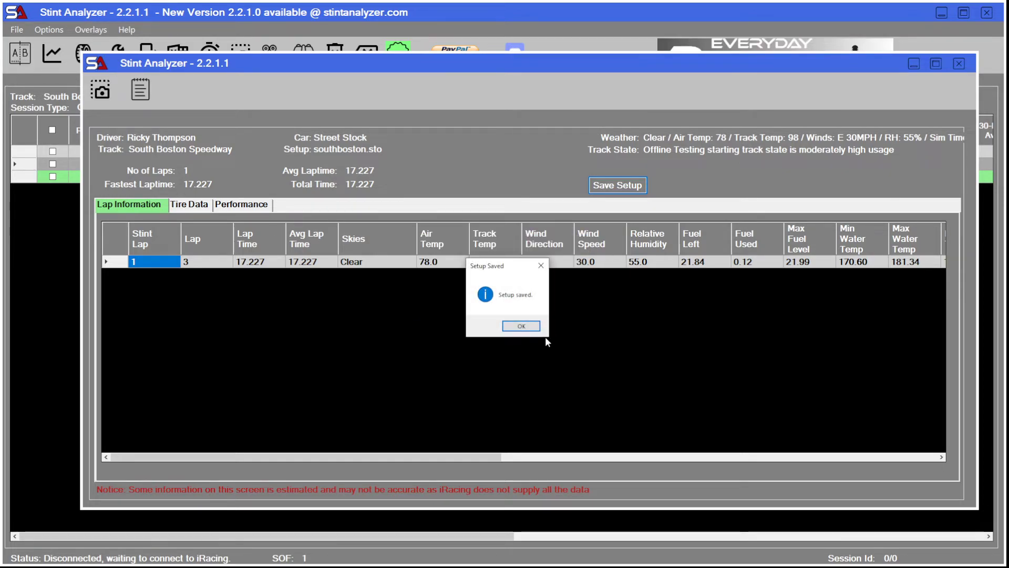
left_click(520, 326)
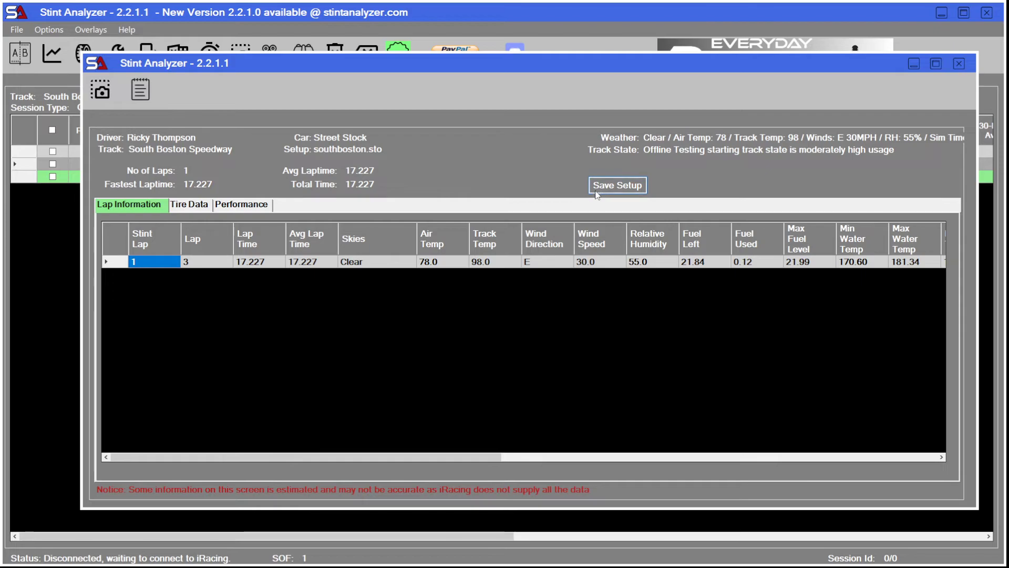
Show the full folder path for saving the setup of stint 2 again, cancel the save, and close the stint summary.
left_click(602, 188)
left_click(384, 78)
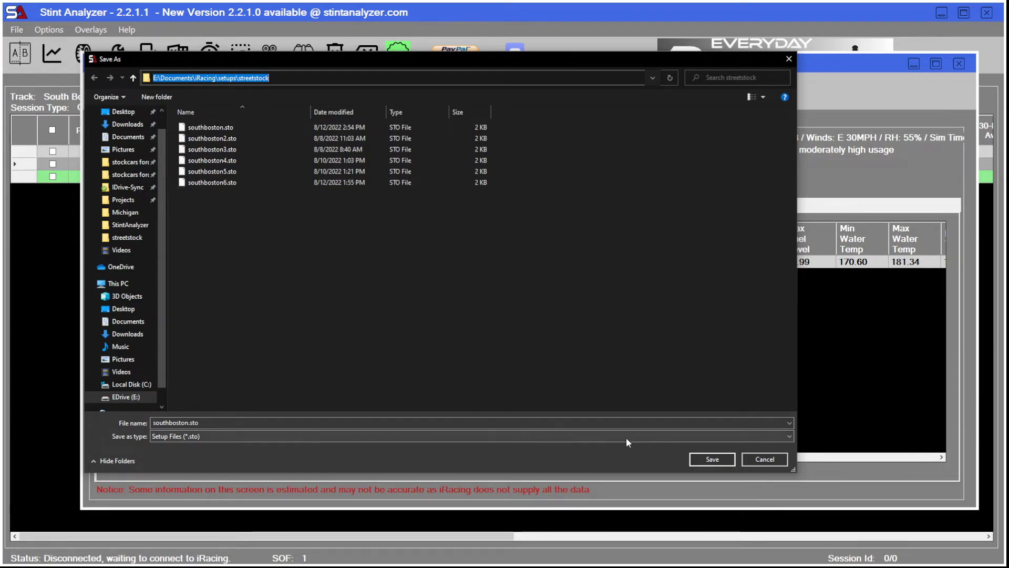
left_click(762, 461)
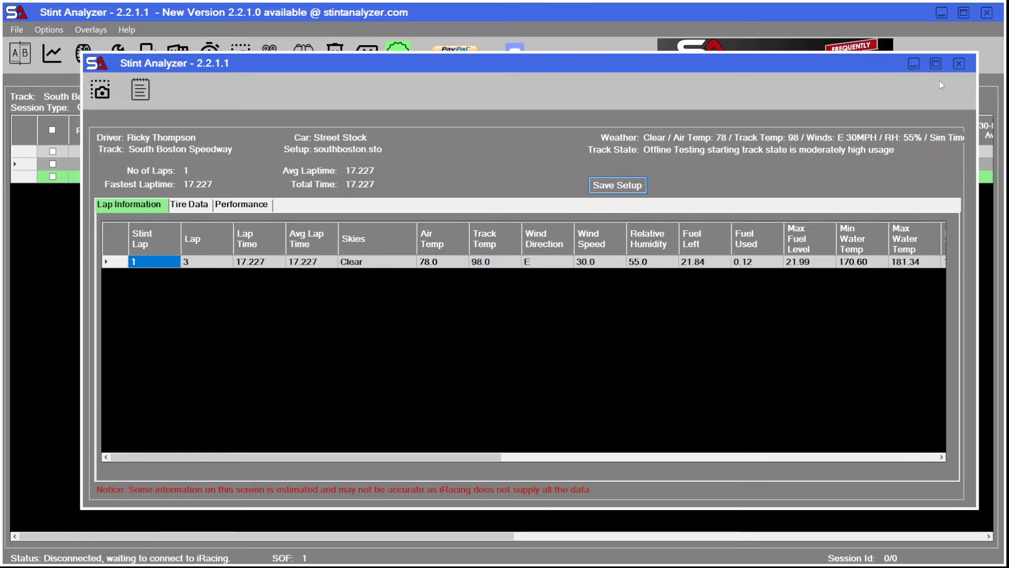
left_click(959, 63)
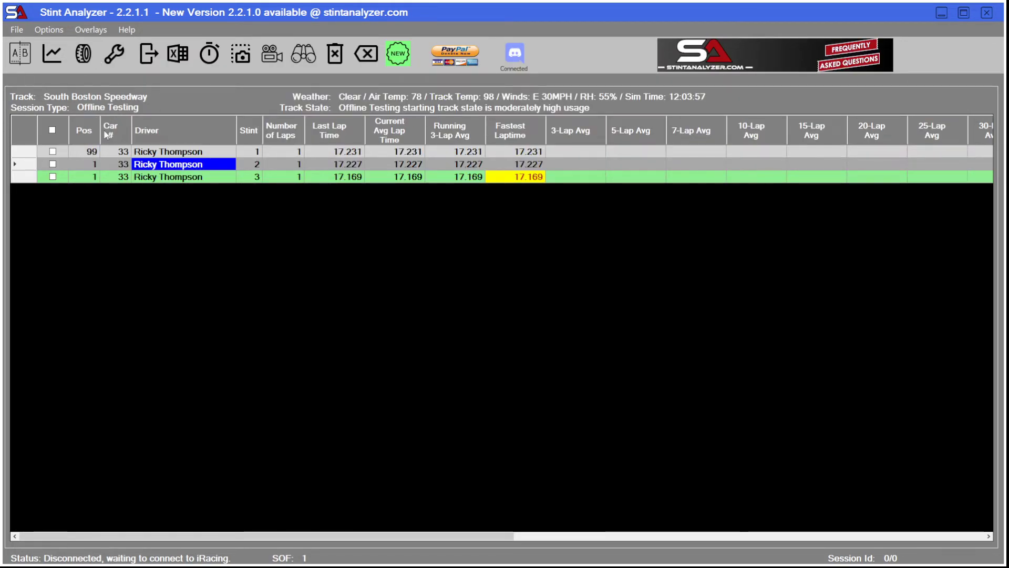
right_click(168, 152)
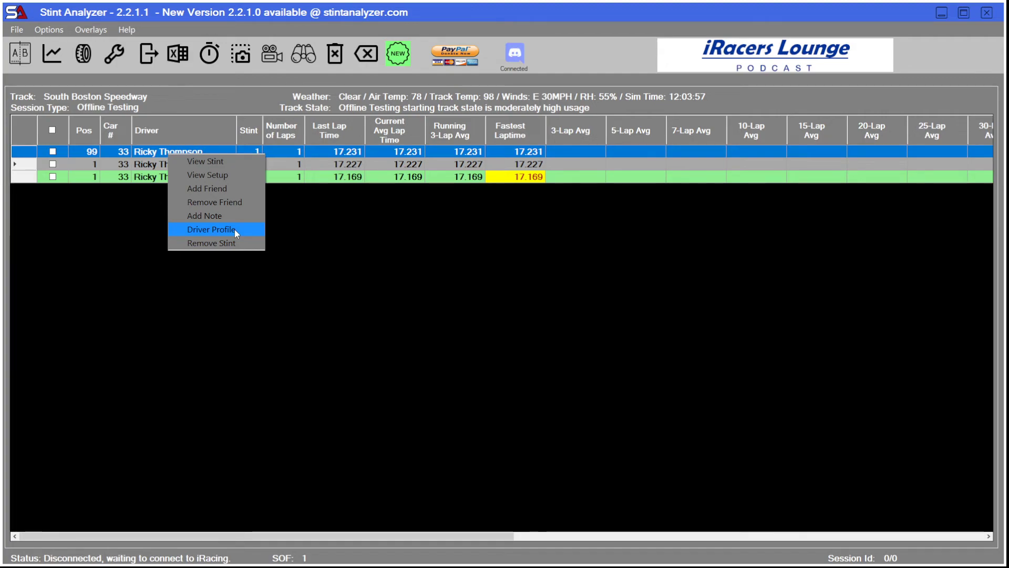
left_click(510, 352)
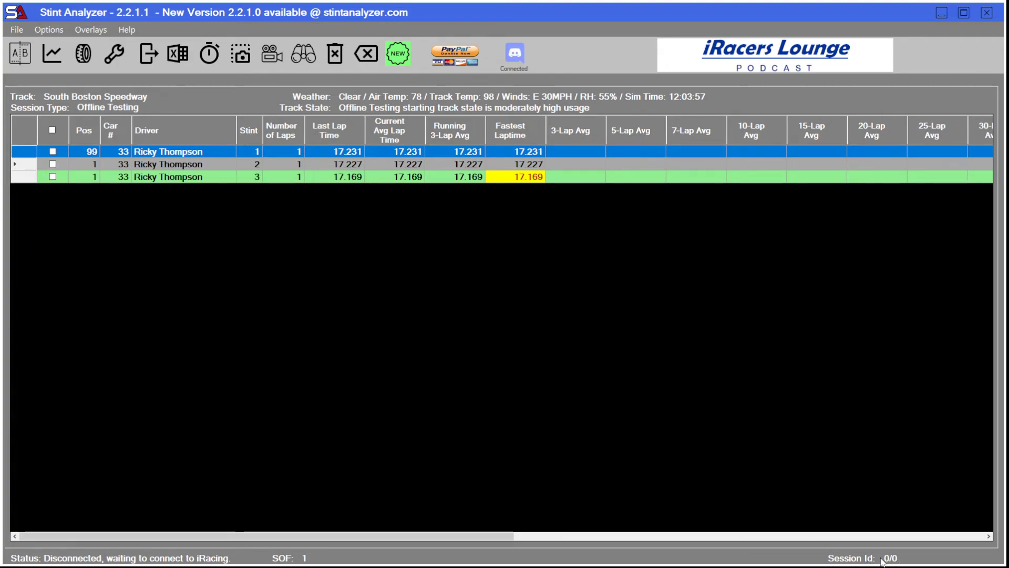